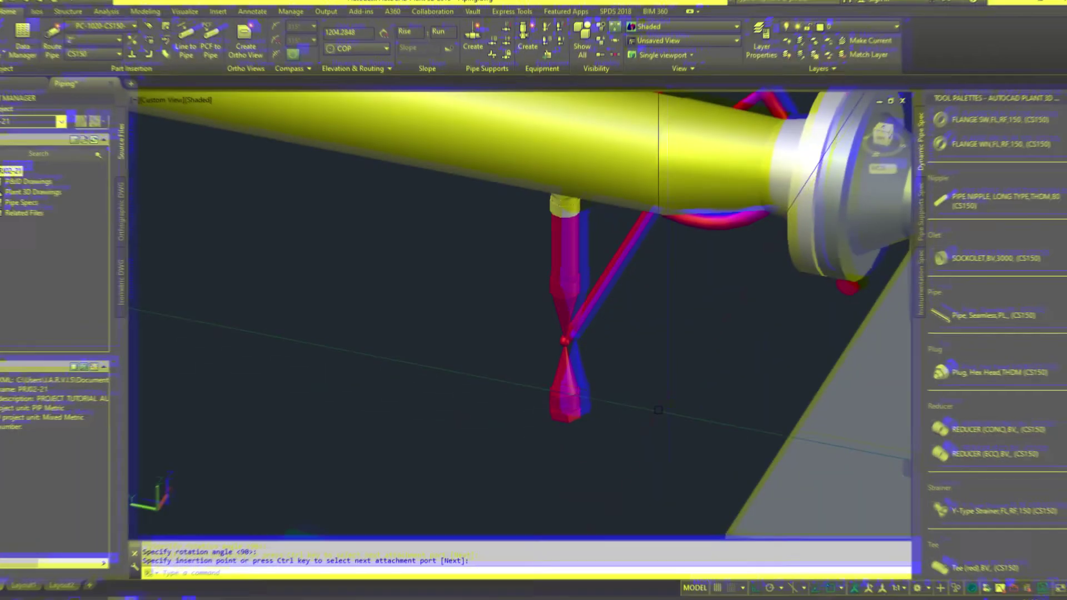
End the repeated handwheel valve insertion once the valve sits on the branch.
{"action": "scroll", "coordinate": [555, 257], "scroll_direction": "up", "scroll_amount": 2}
{"action": "scroll", "coordinate": [554, 257], "scroll_direction": "up", "scroll_amount": 3}
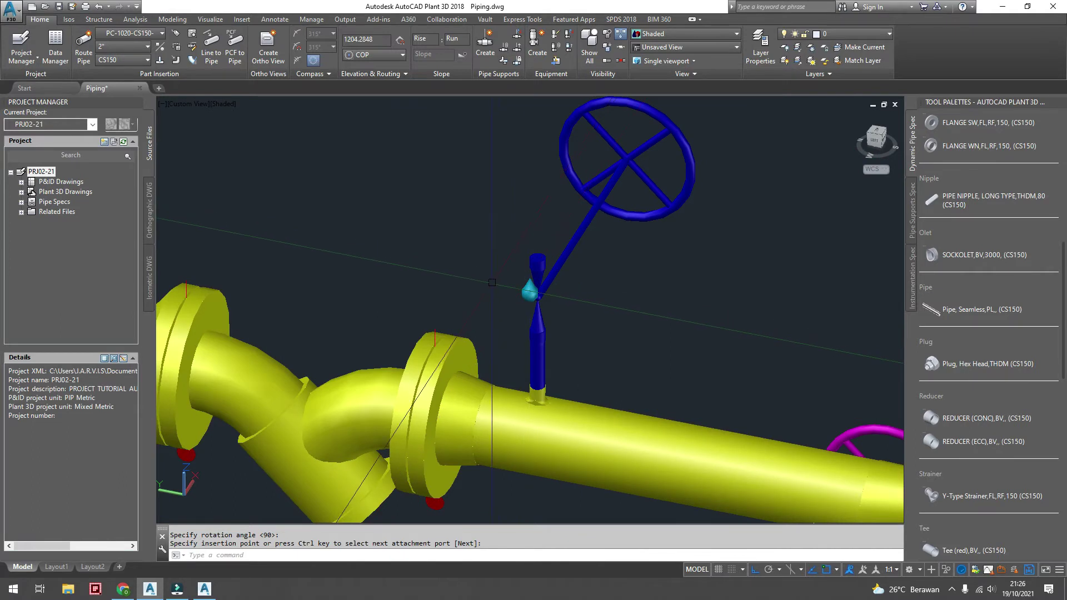
{"action": "scroll", "coordinate": [505, 277], "scroll_direction": "down", "scroll_amount": 3}
{"action": "scroll", "coordinate": [656, 277], "scroll_direction": "up", "scroll_amount": 2}
{"action": "key", "text": "Escape"}
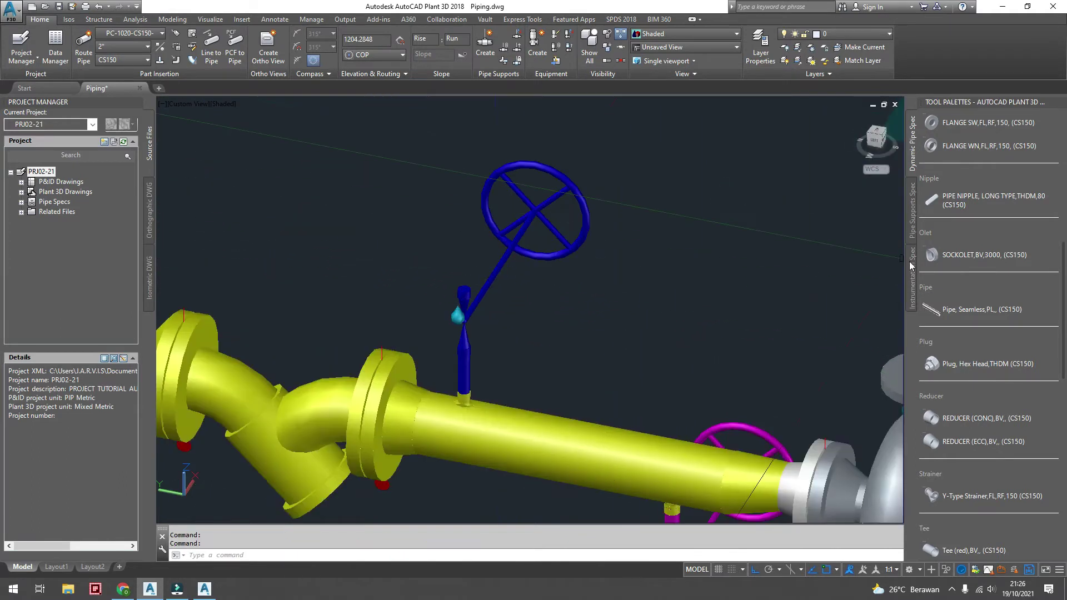
Insert the Instrumentation Spec PRESSURE GAUGE,THDM atop the valve stem, then erase it.
{"action": "left_click", "coordinate": [912, 270]}
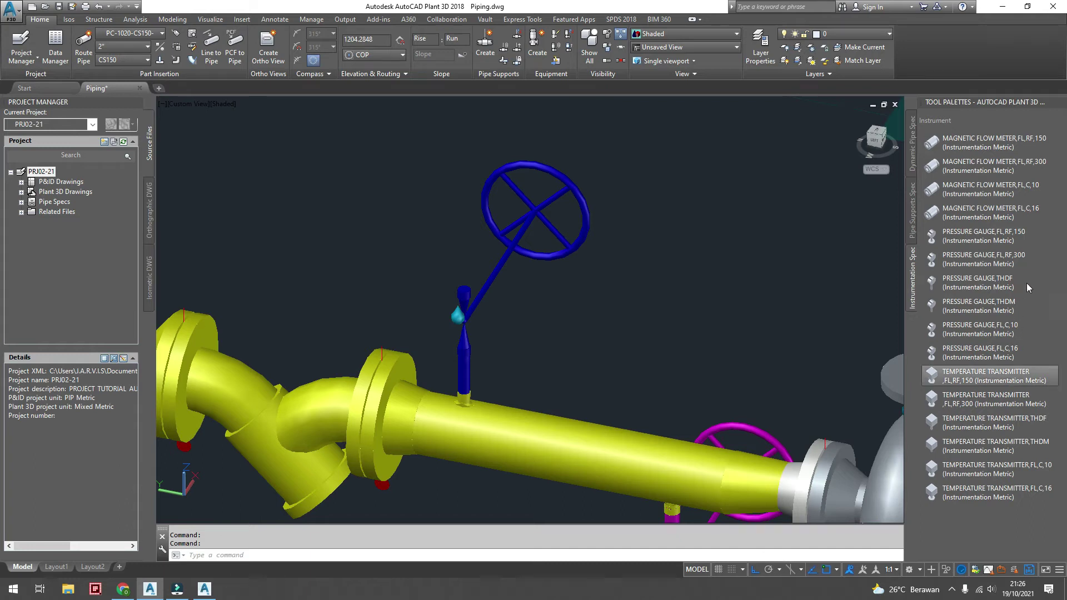
{"action": "left_click", "coordinate": [1006, 311]}
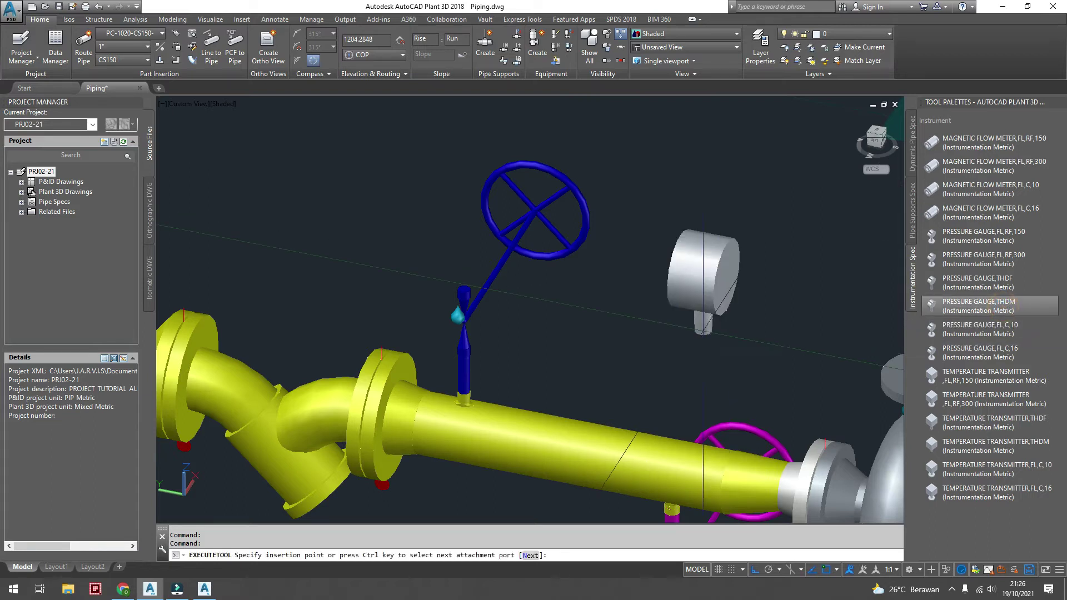
{"action": "left_click", "coordinate": [464, 295]}
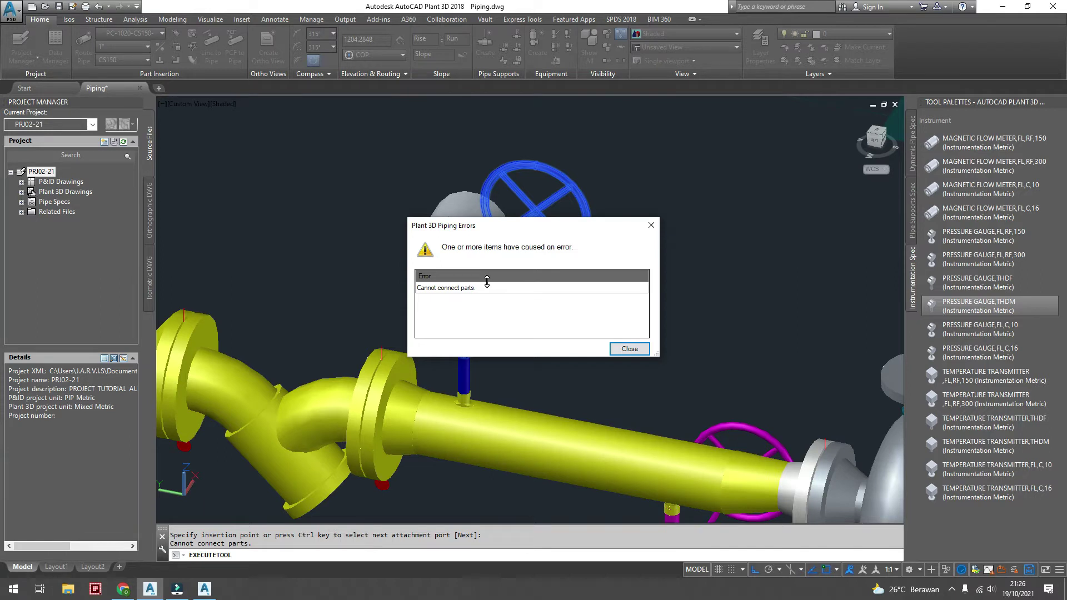
{"action": "left_click", "coordinate": [631, 349]}
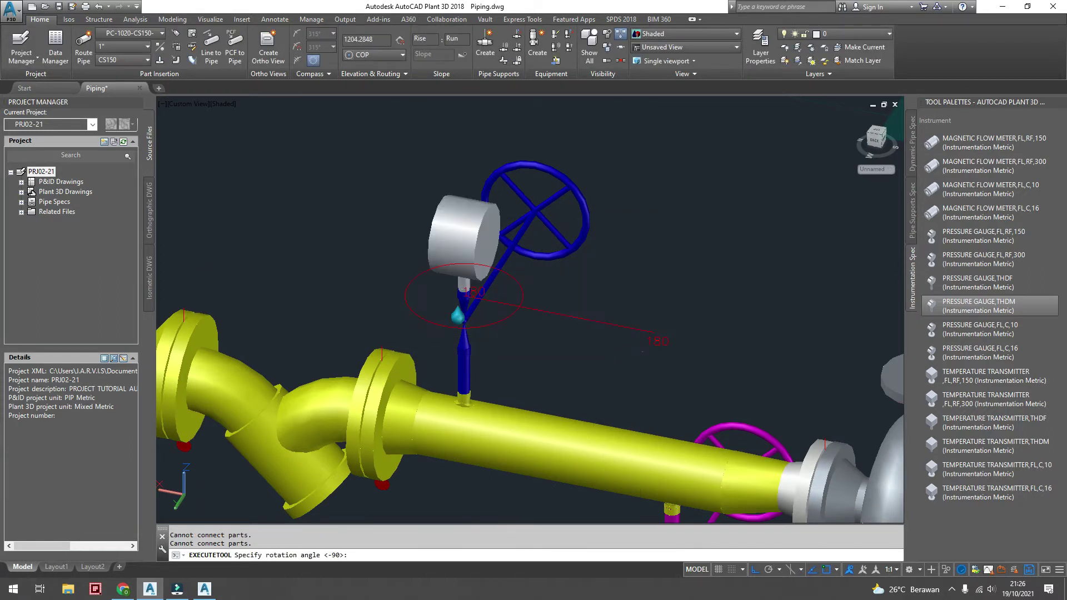
{"action": "right_click", "coordinate": [638, 353]}
{"action": "left_click", "coordinate": [653, 359]}
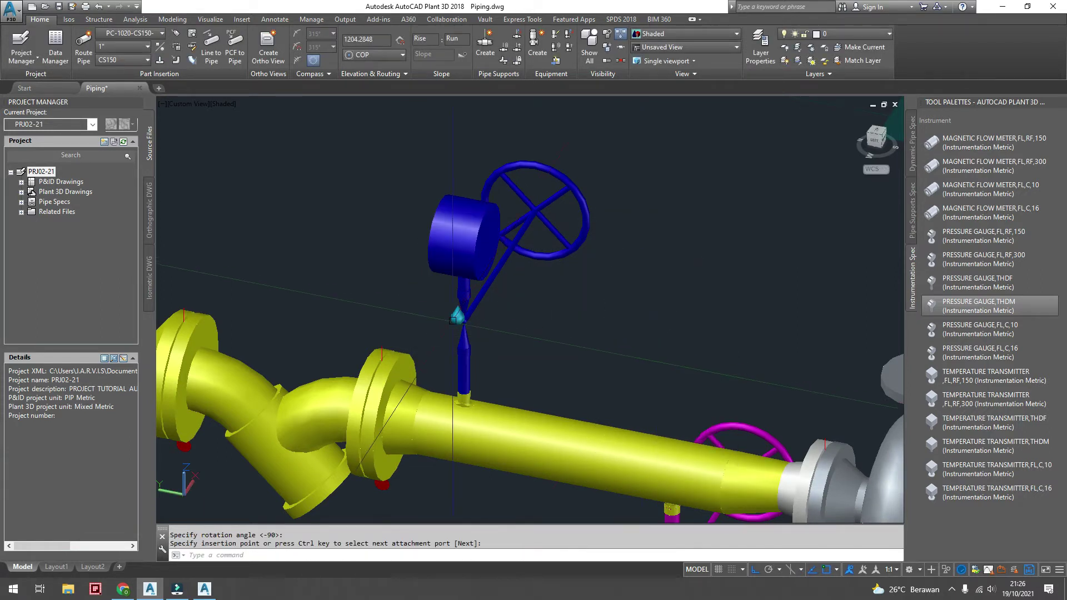
{"action": "left_click", "coordinate": [443, 253]}
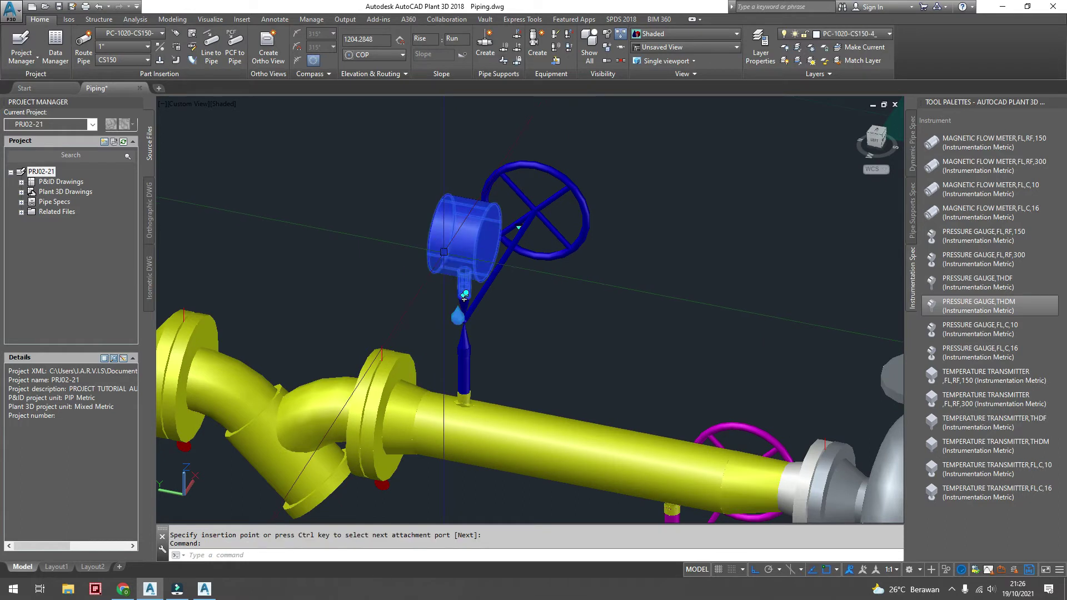
{"action": "key", "text": "Delete"}
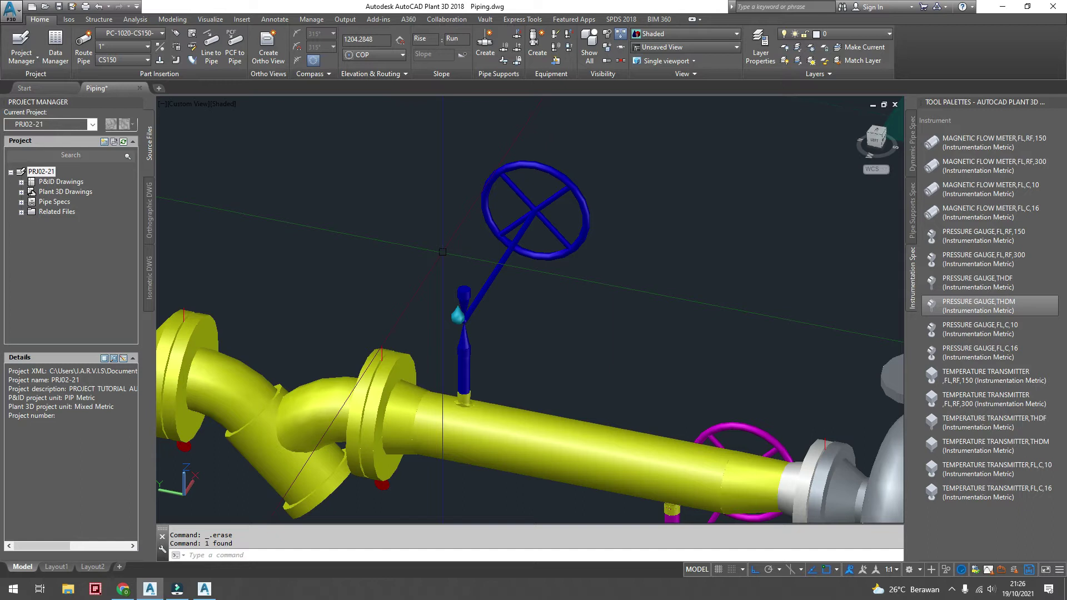
Pan the model view and open the Spec Viewer from the Home ribbon.
{"action": "middle_click_drag", "start_coordinate": [581, 294], "coordinate": [548, 275]}
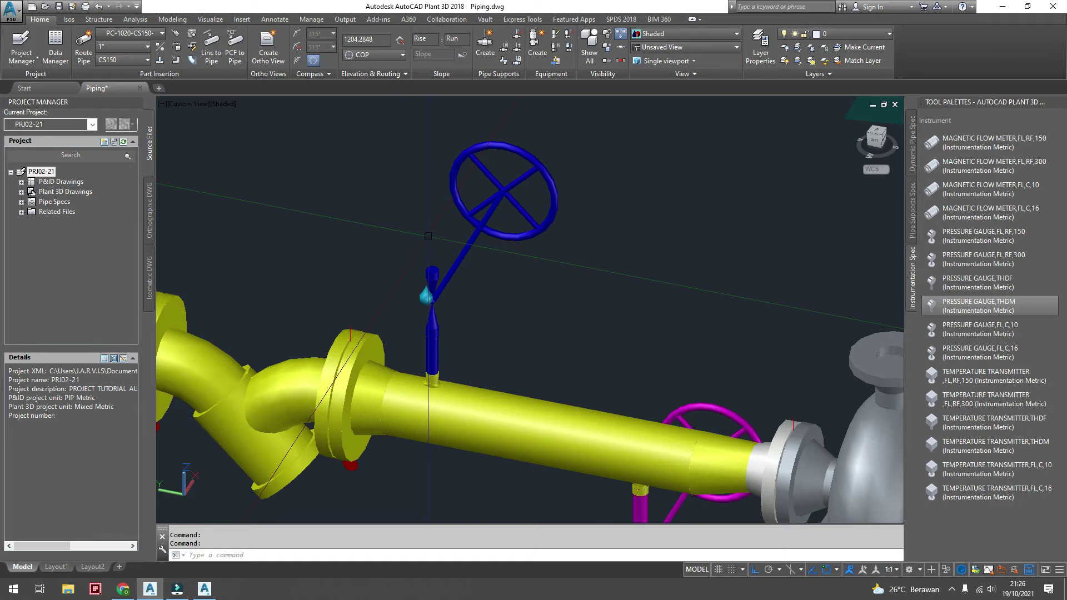
{"action": "left_click", "coordinate": [193, 36]}
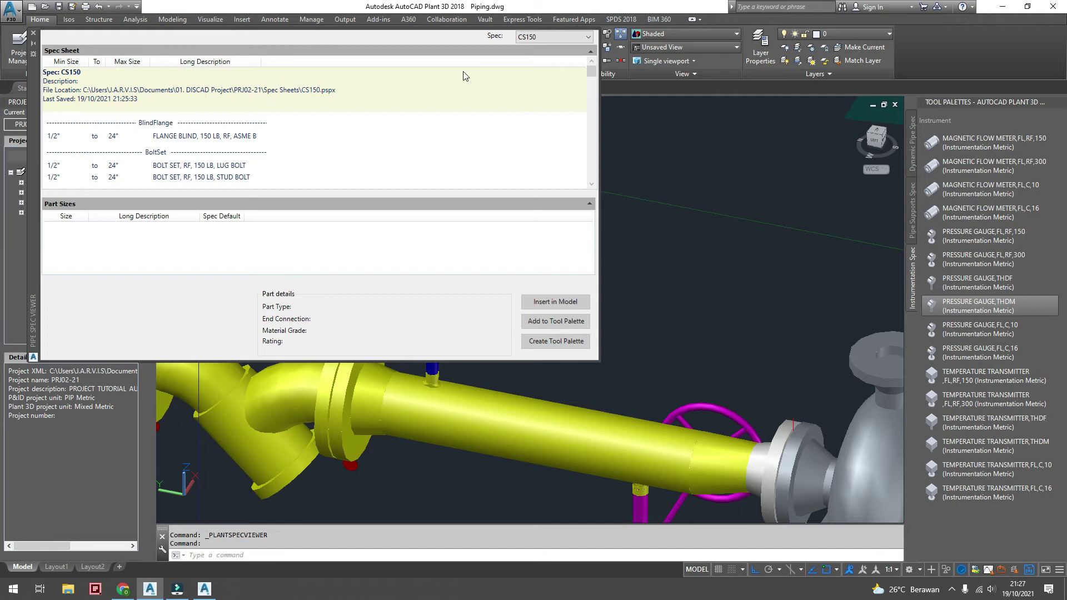
Select all Instrumentation Imperial spec parts and create a tool palette from them.
{"action": "left_click", "coordinate": [556, 38]}
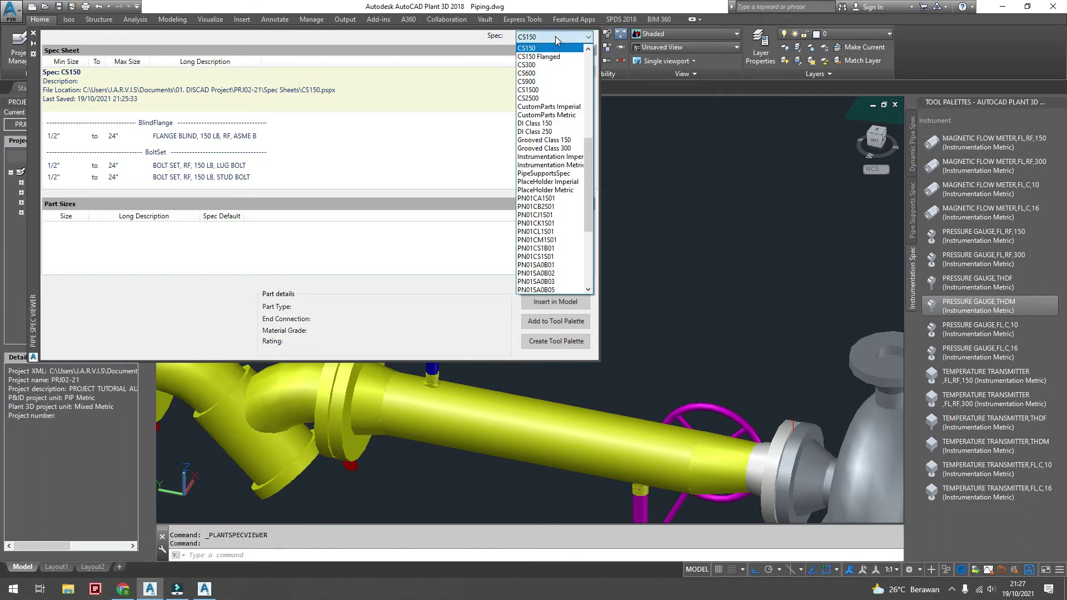
{"action": "left_click", "coordinate": [568, 158]}
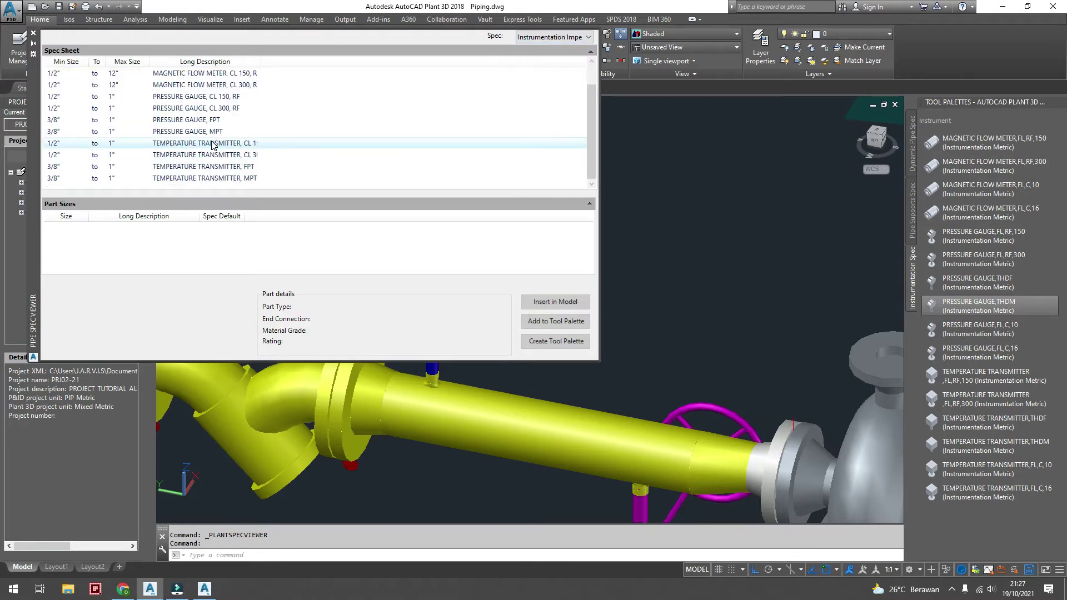
{"action": "left_click", "coordinate": [214, 139]}
{"action": "key", "text": "ctrl+a"}
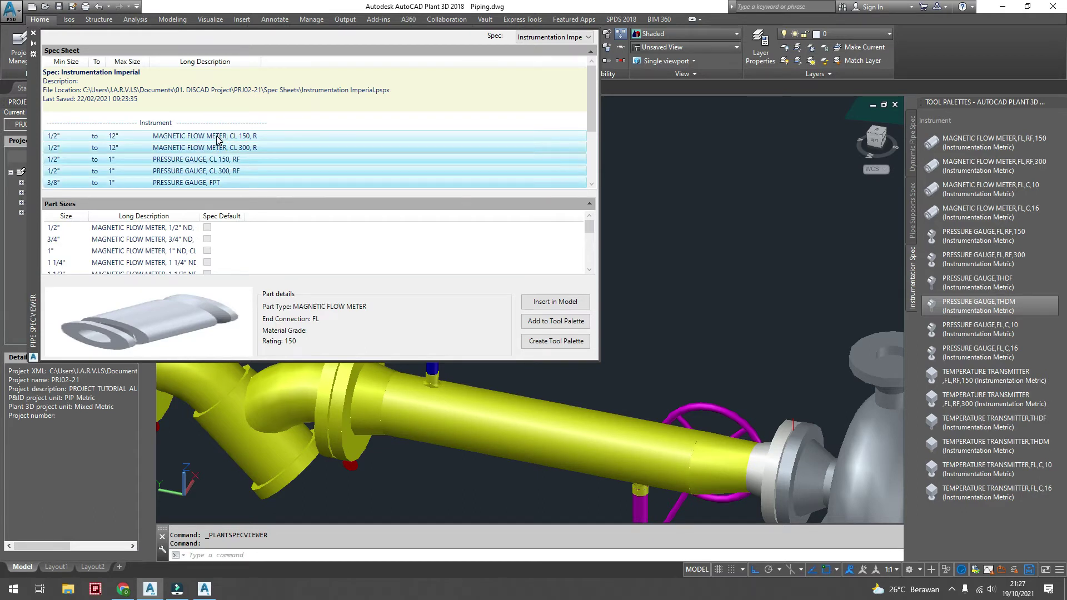
{"action": "scroll", "coordinate": [217, 140], "scroll_direction": "down", "scroll_amount": 2}
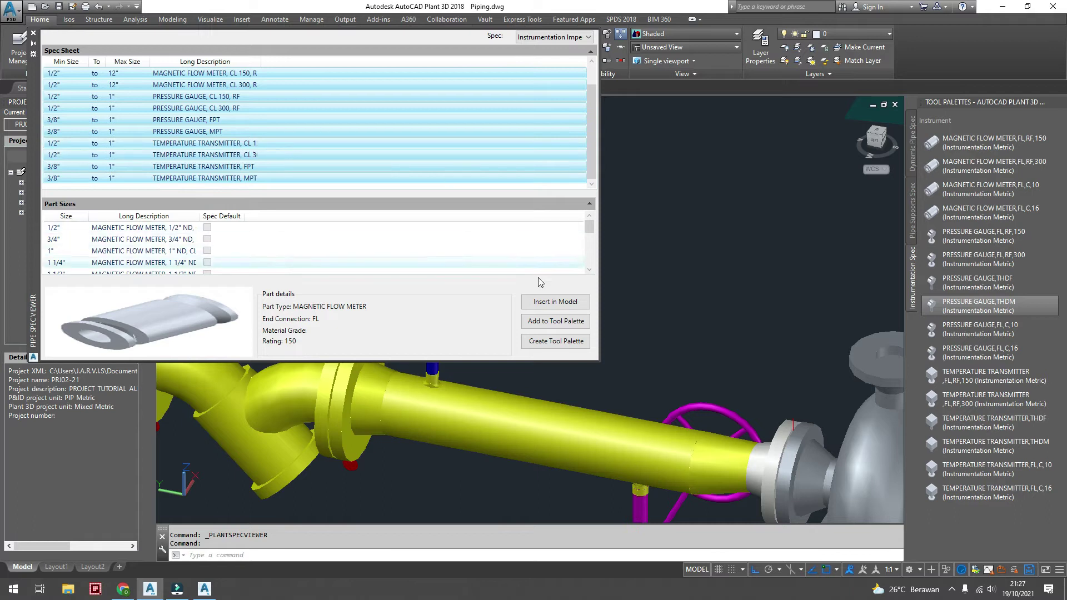
{"action": "left_click", "coordinate": [550, 341]}
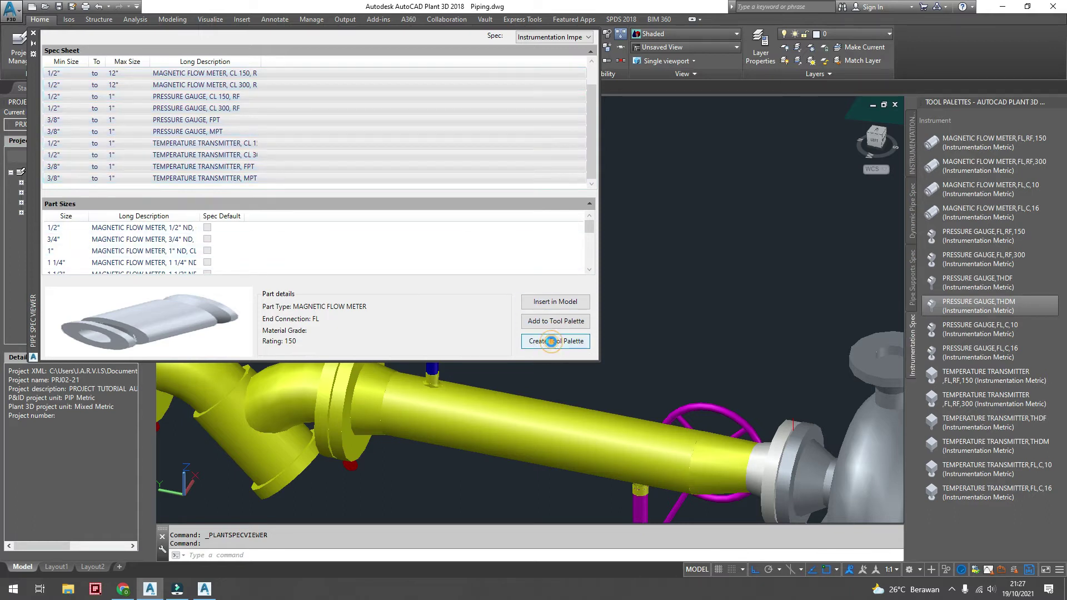
{"action": "left_click", "coordinate": [635, 146]}
Close the Spec Viewer and rename the new palette to Instrumentation Imperial.
{"action": "left_click", "coordinate": [33, 34]}
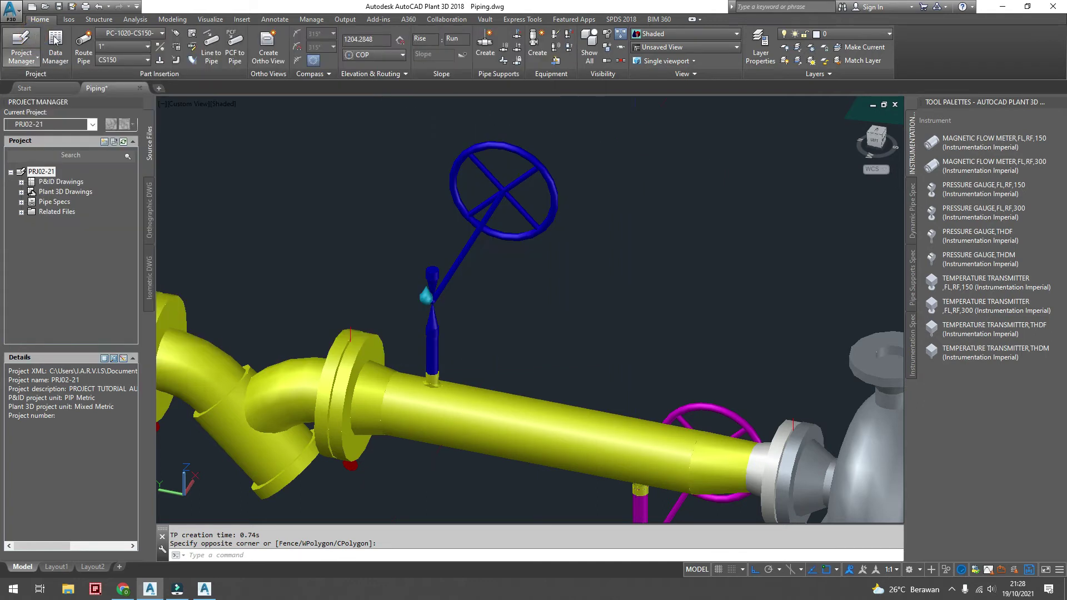
{"action": "right_click", "coordinate": [912, 166]}
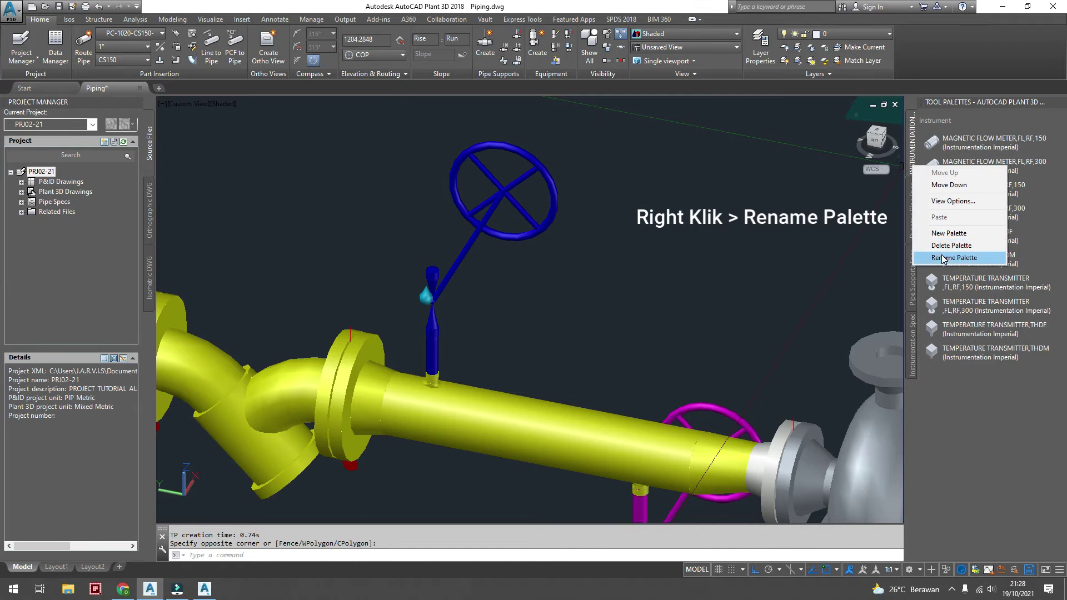
{"action": "left_click", "coordinate": [943, 259]}
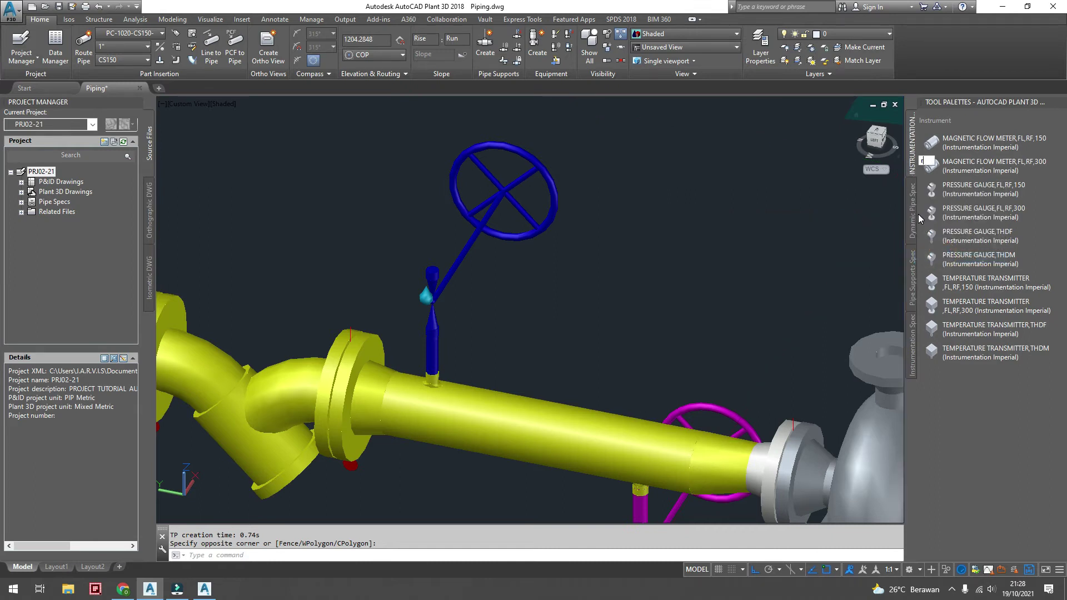
{"action": "type", "text": "strunetation"}
{"action": "key", "text": "ctrl+a"}
{"action": "type", "text": "Impe"}
{"action": "key", "text": "Return"}
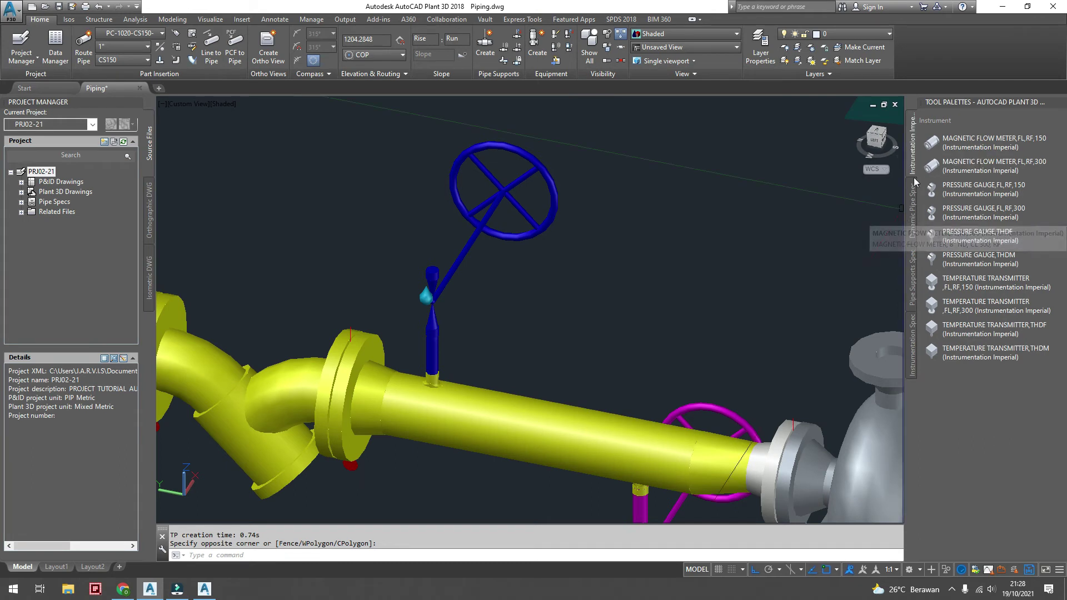
Move the Instrumentation Imperial palette down below Pipe Supports Spec.
{"action": "right_click", "coordinate": [915, 157]}
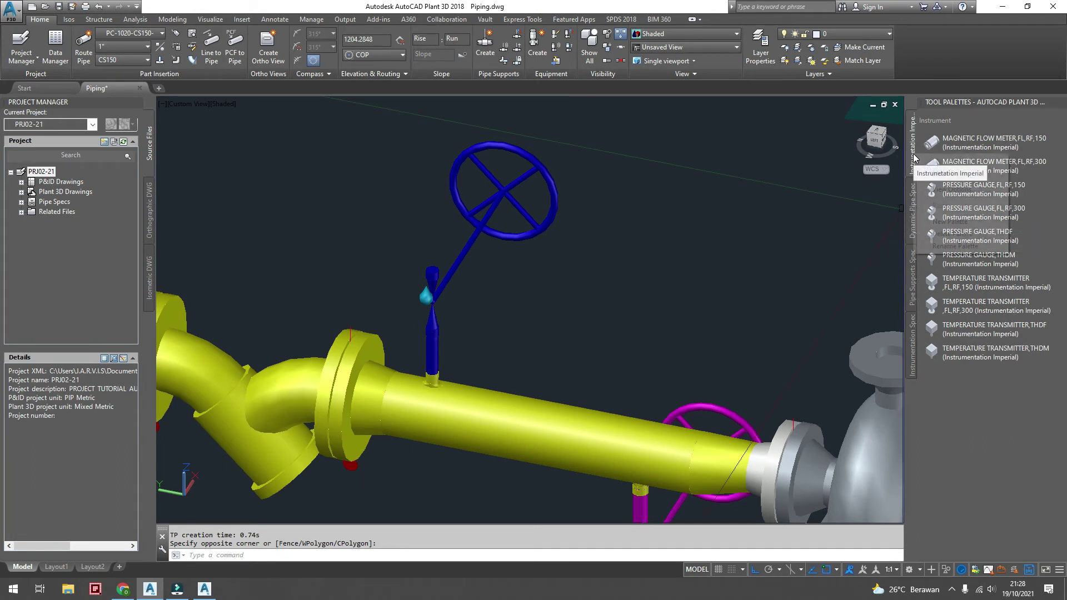
{"action": "left_click", "coordinate": [940, 171]}
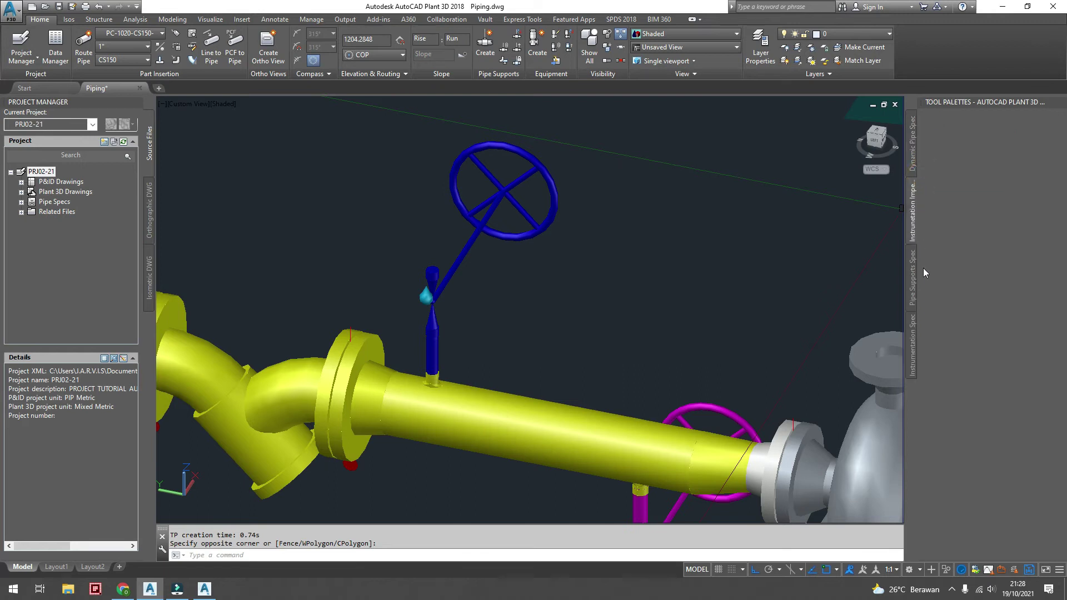
{"action": "right_click", "coordinate": [914, 226]}
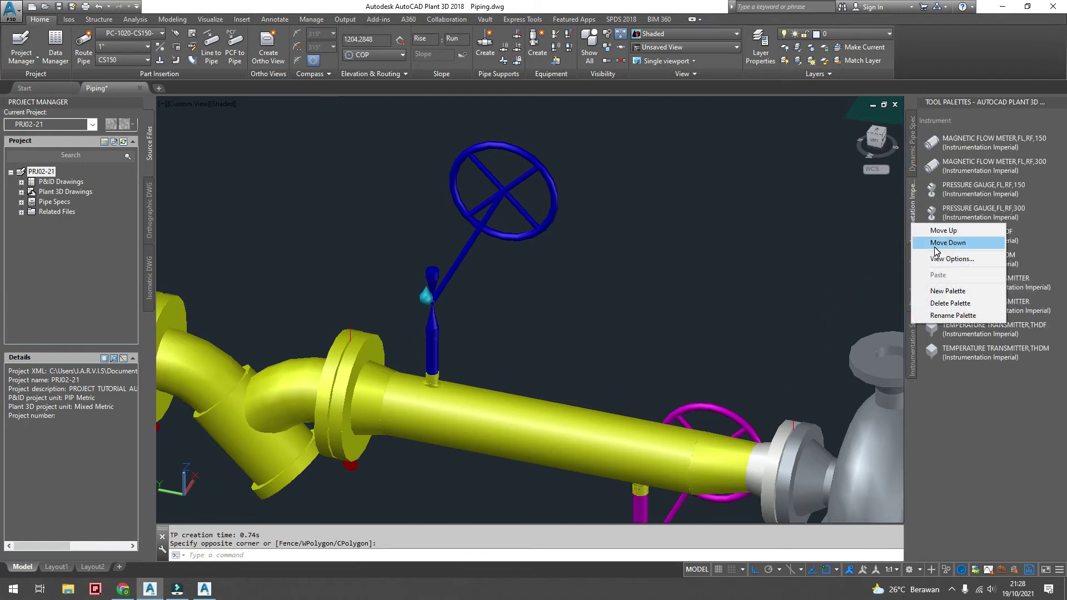
{"action": "left_click", "coordinate": [936, 243]}
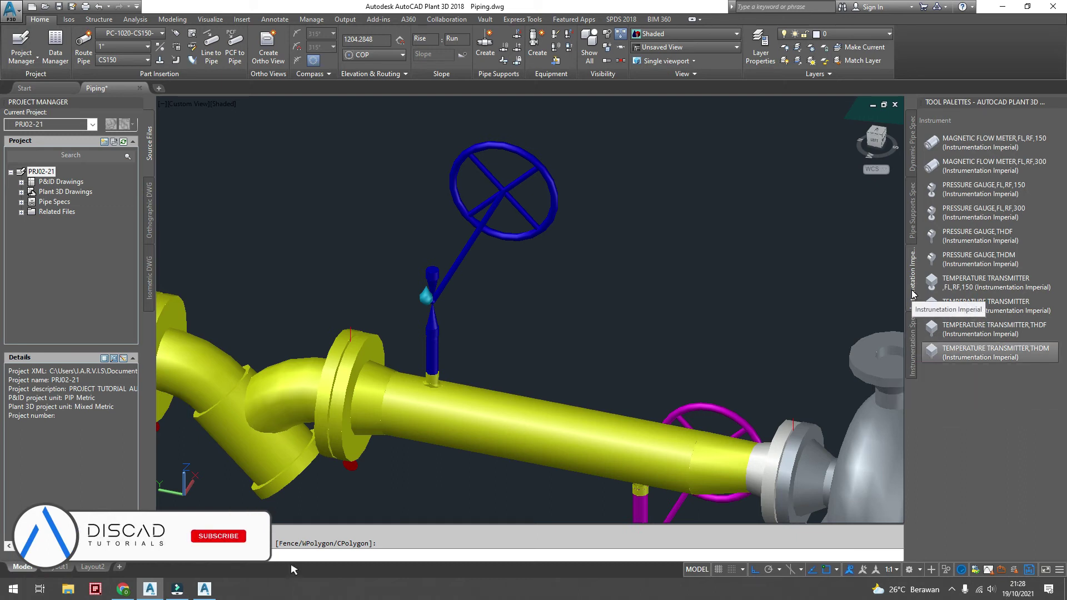
Delete the metric Instrumentation Spec palette from the tool palettes.
{"action": "left_click", "coordinate": [913, 342]}
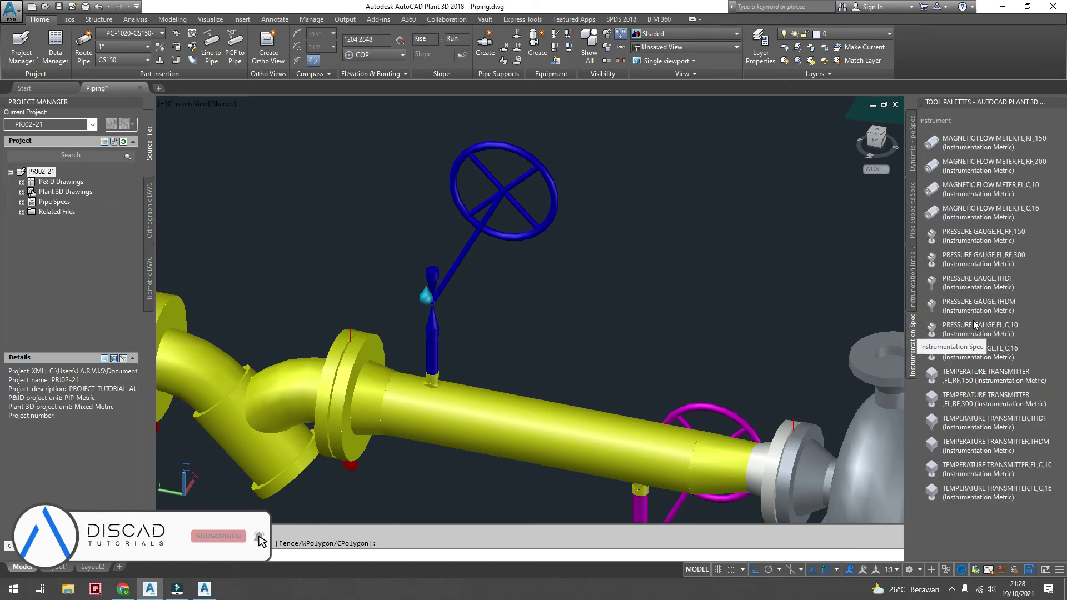
{"action": "left_click", "coordinate": [912, 278]}
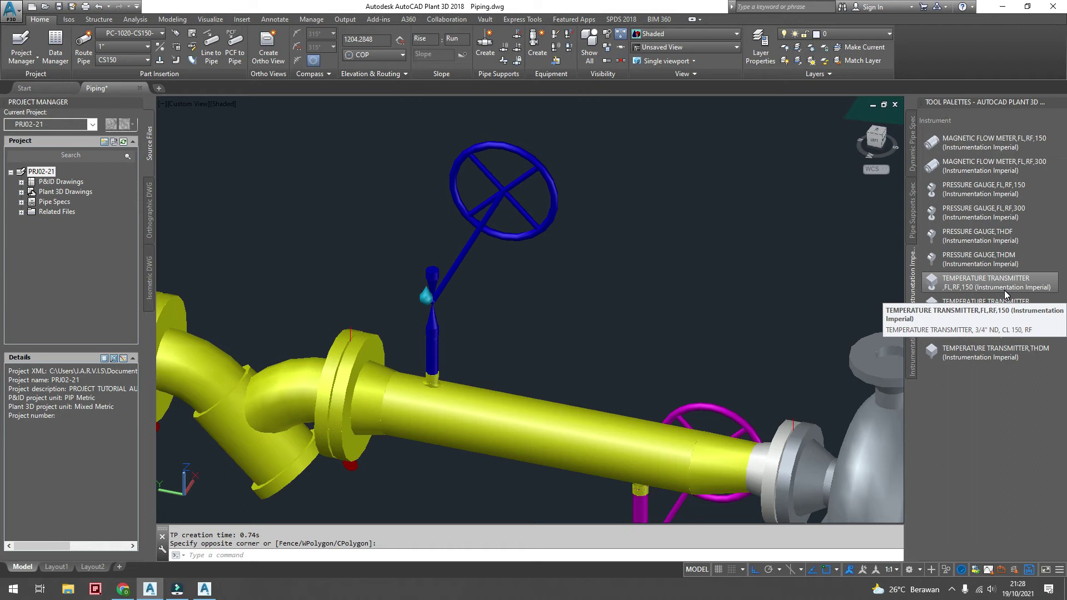
{"action": "left_click", "coordinate": [912, 328]}
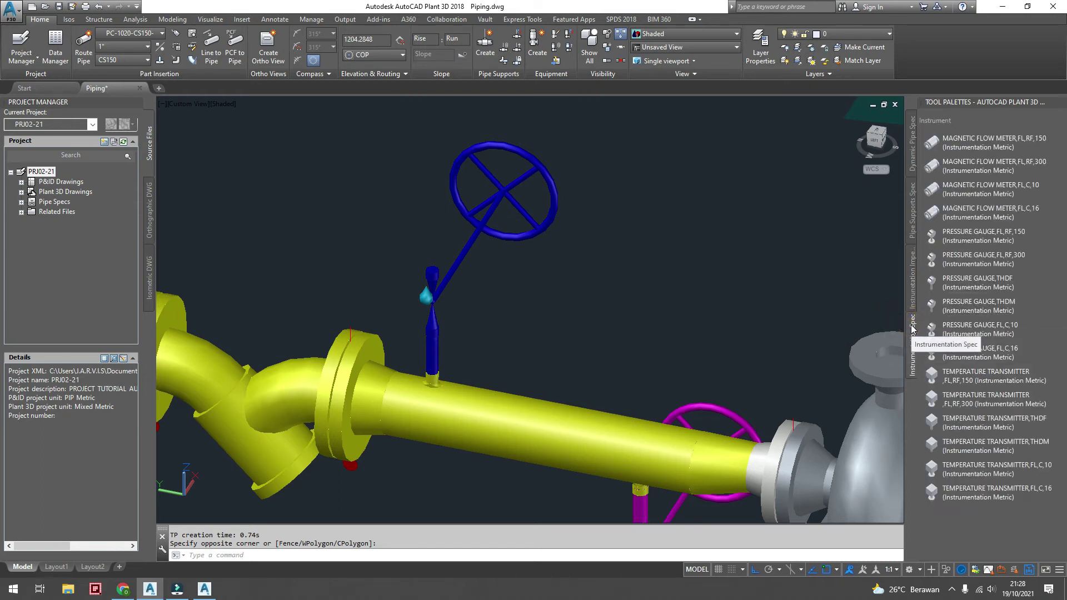
{"action": "right_click", "coordinate": [912, 328]}
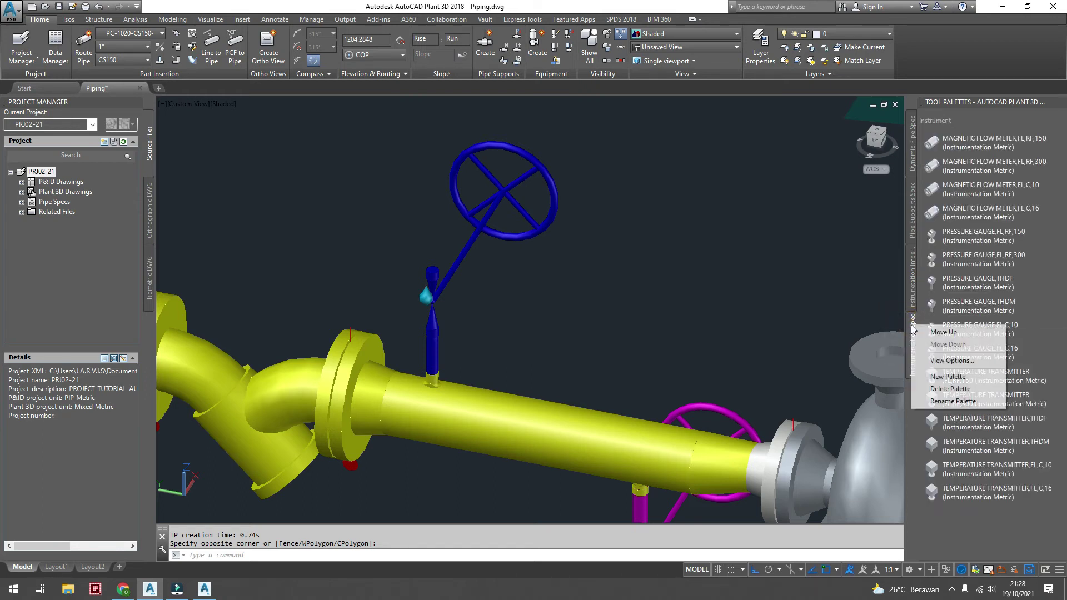
{"action": "left_click", "coordinate": [937, 391]}
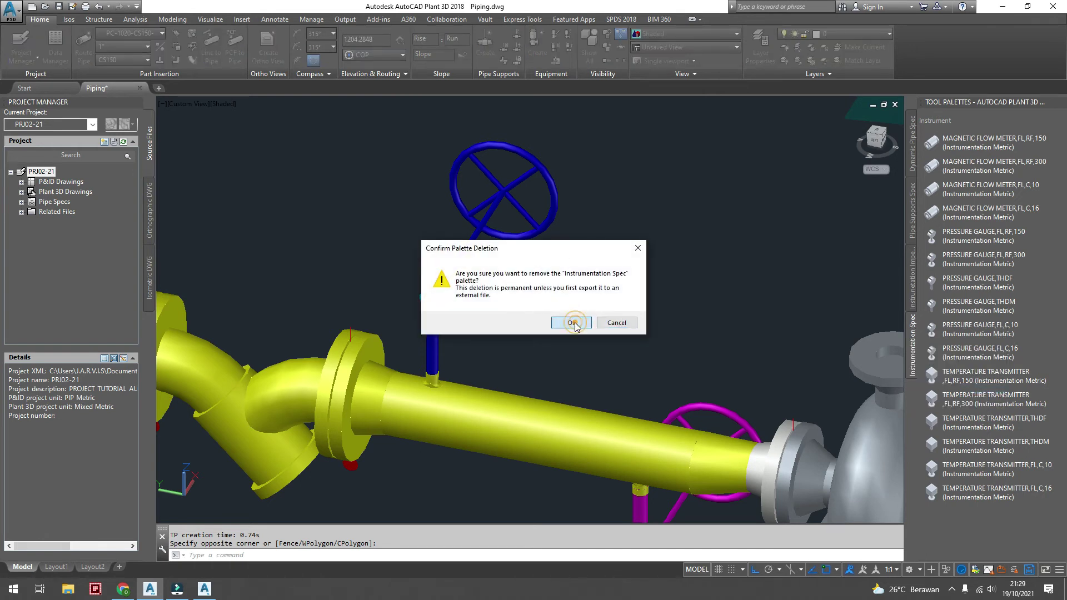
{"action": "left_click", "coordinate": [572, 323]}
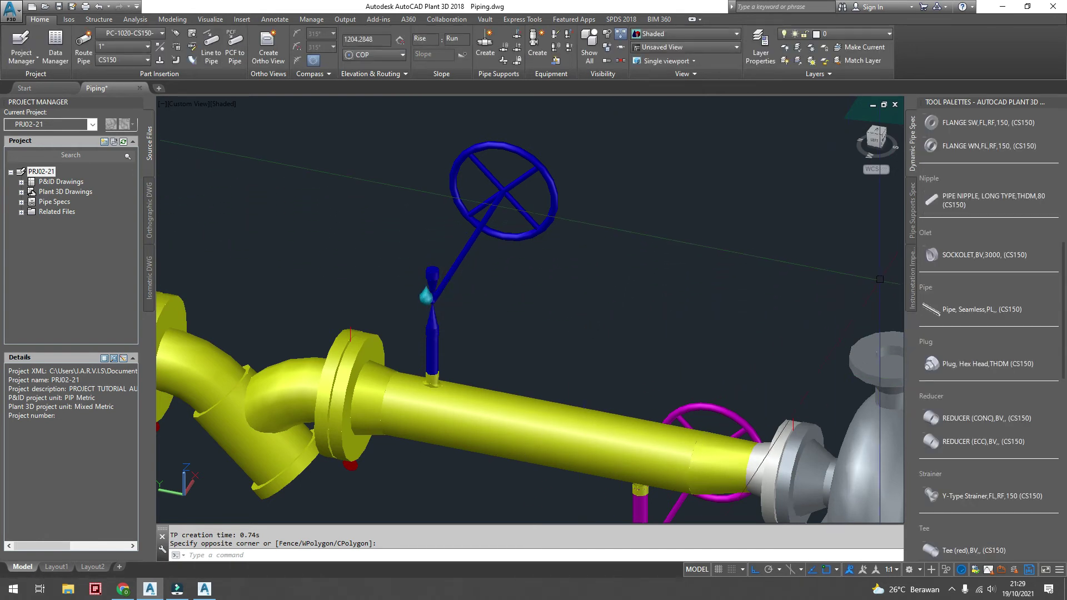
Fit the Instrumentation Imperial PRESSURE GAUGE,THDM onto the handwheel valve's top port.
{"action": "left_click", "coordinate": [912, 282]}
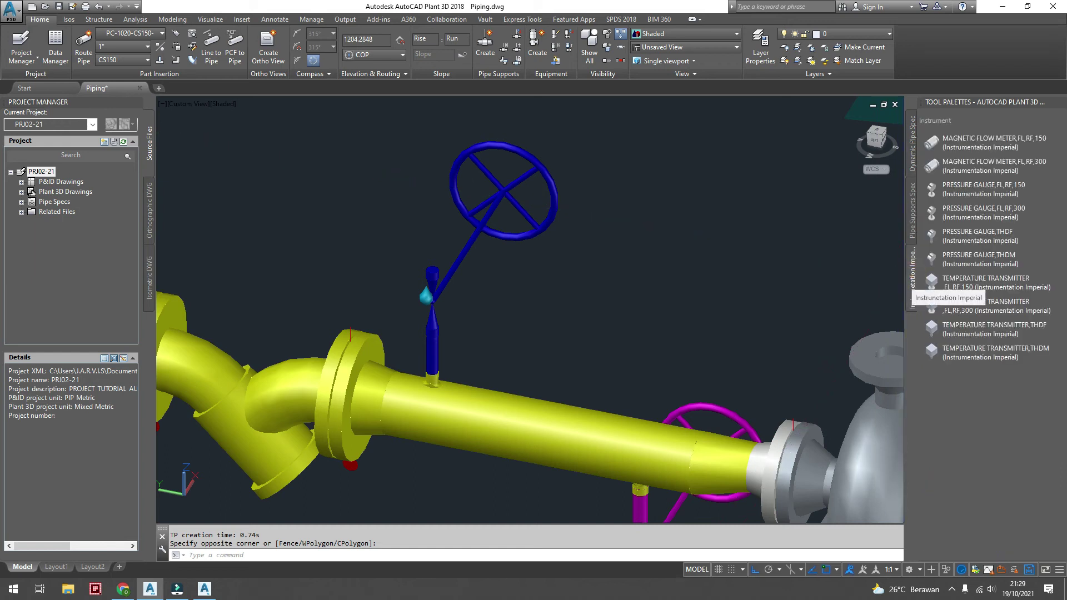
{"action": "left_click", "coordinate": [996, 265]}
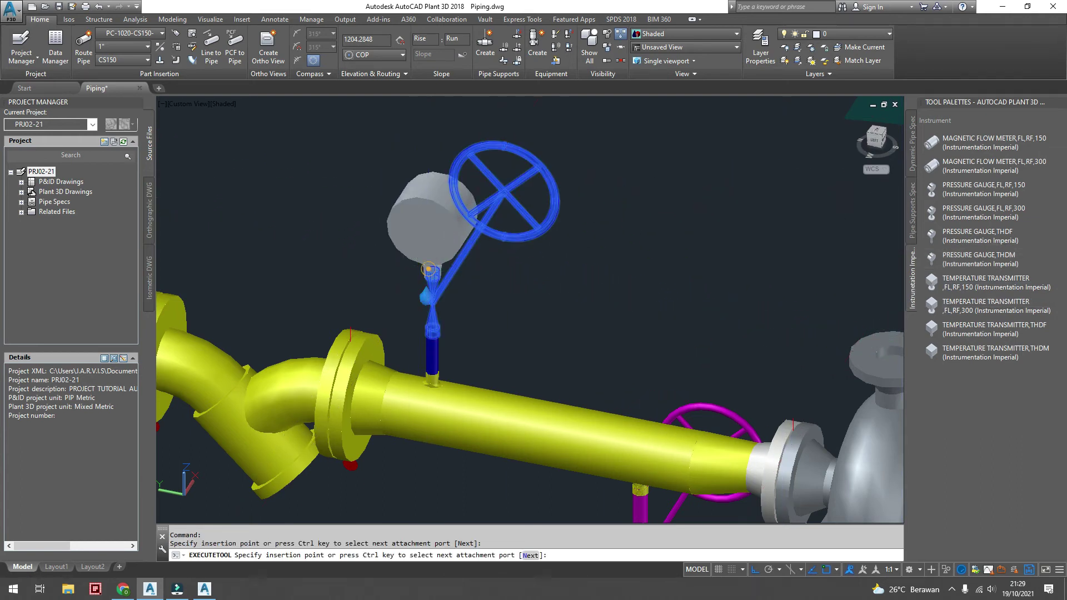
{"action": "left_click", "coordinate": [432, 302]}
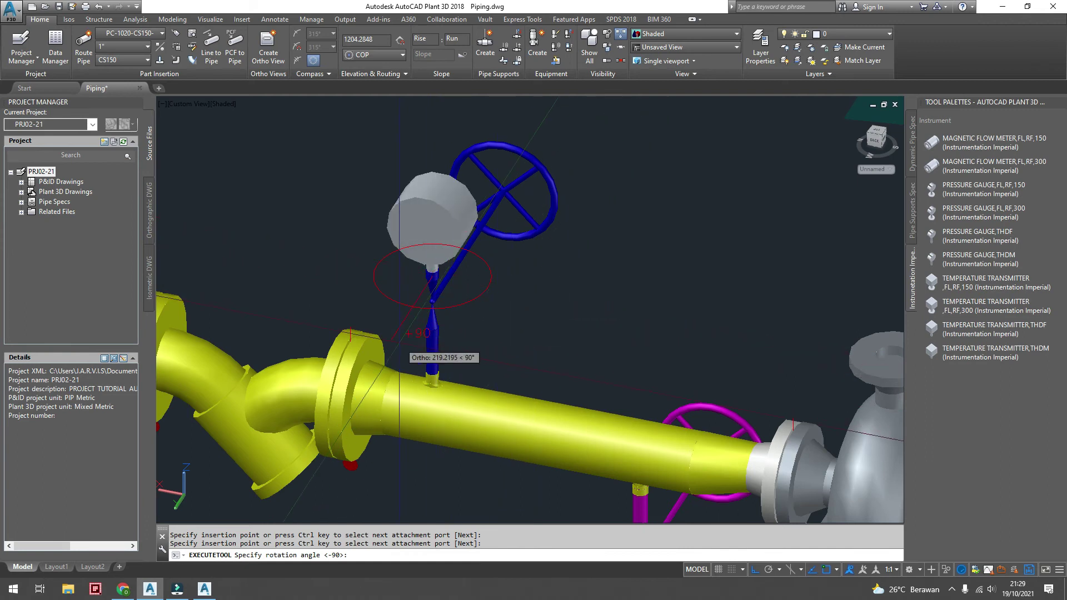
{"action": "left_click", "coordinate": [405, 349]}
{"action": "right_click", "coordinate": [332, 236]}
{"action": "left_click", "coordinate": [354, 242]}
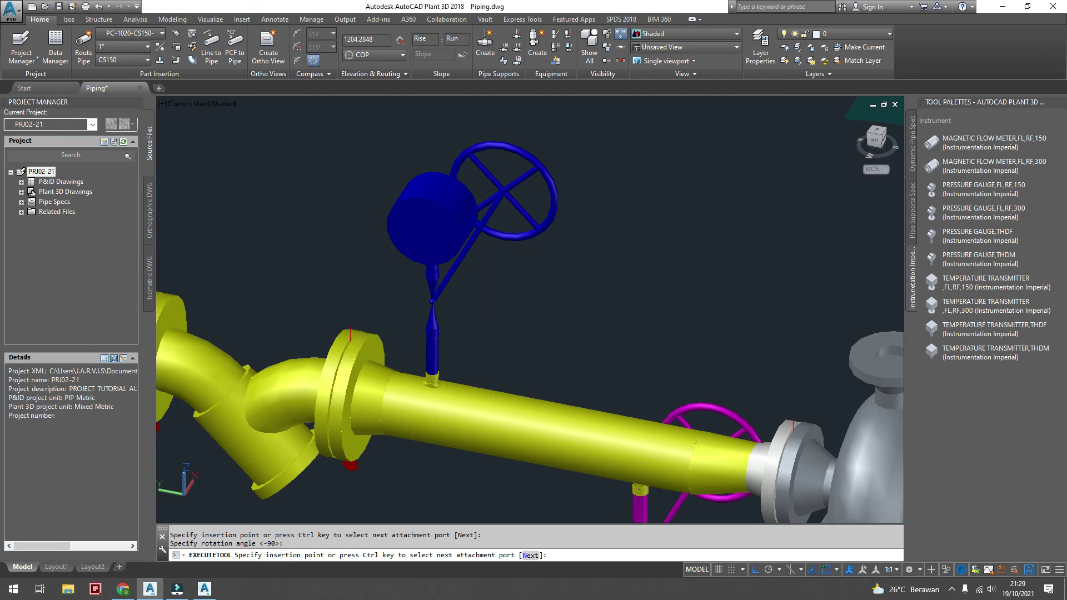
{"action": "scroll", "coordinate": [478, 281], "scroll_direction": "down", "scroll_amount": 4}
{"action": "middle_click_drag", "start_coordinate": [478, 281], "coordinate": [456, 275], "text": "shift"}
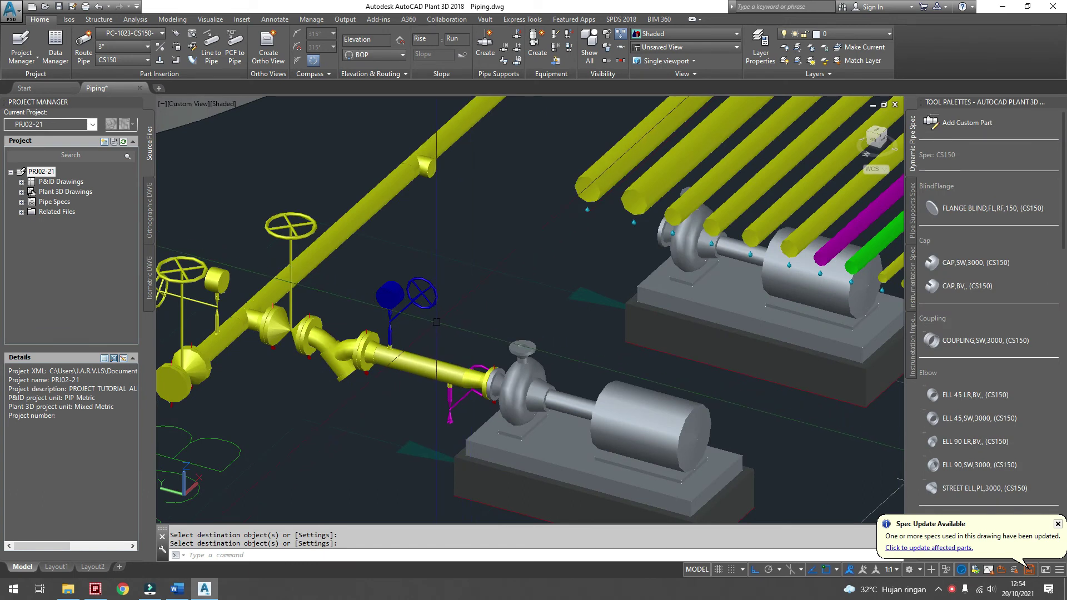
Select the placed pressure gauge and start Assign Tag on it.
{"action": "scroll", "coordinate": [436, 322], "scroll_direction": "up", "scroll_amount": 2}
{"action": "scroll", "coordinate": [459, 329], "scroll_direction": "up", "scroll_amount": 2}
{"action": "key", "text": "Escape"}
{"action": "scroll", "coordinate": [459, 328], "scroll_direction": "up", "scroll_amount": 1}
{"action": "middle_click_drag", "start_coordinate": [459, 328], "coordinate": [524, 313]}
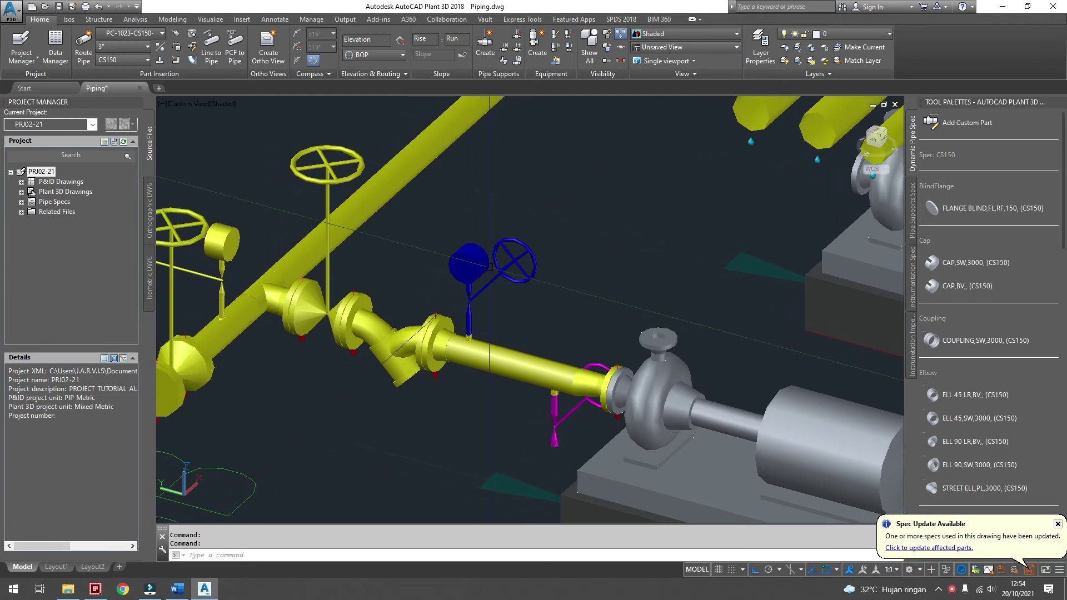
{"action": "left_click", "coordinate": [470, 257]}
{"action": "right_click", "coordinate": [469, 245]}
{"action": "left_click", "coordinate": [491, 266]}
{"action": "type", "text": "P-10"}
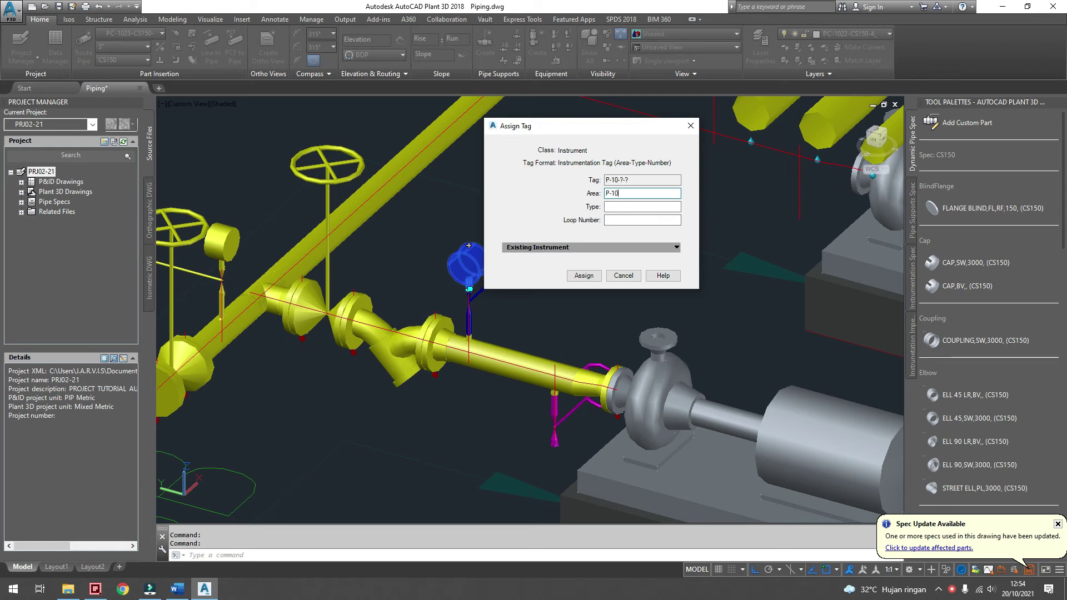
Enter area P-103B, type PI and loop 100, then assign the tag.
{"action": "type", "text": "3B"}
{"action": "key", "text": "Tab"}
{"action": "type", "text": "P"}
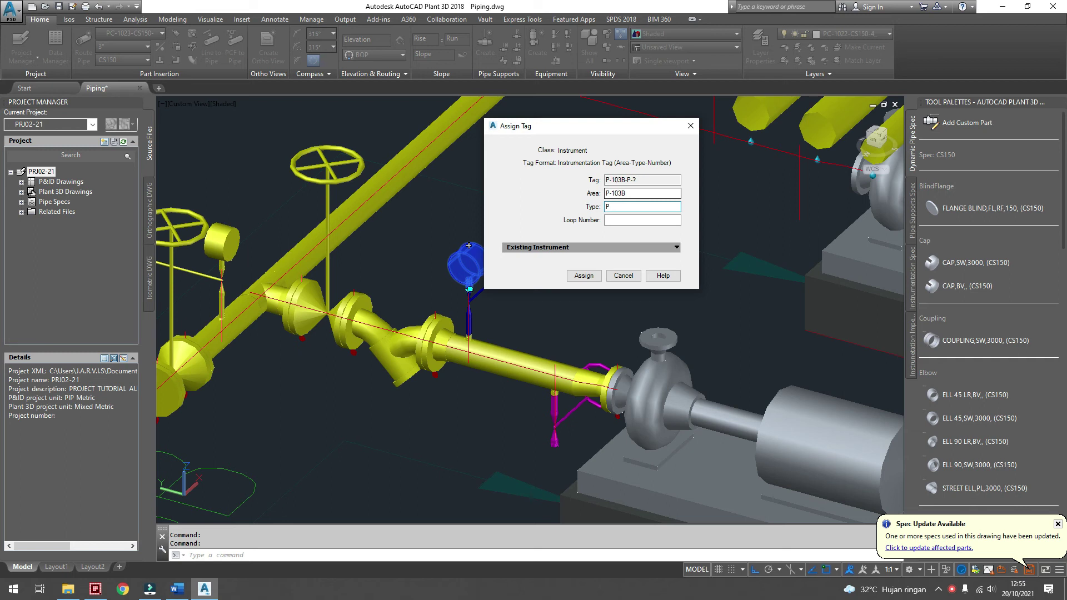
{"action": "type", "text": "I"}
{"action": "key", "text": "Tab"}
{"action": "type", "text": "00"}
{"action": "left_click", "coordinate": [584, 275]}
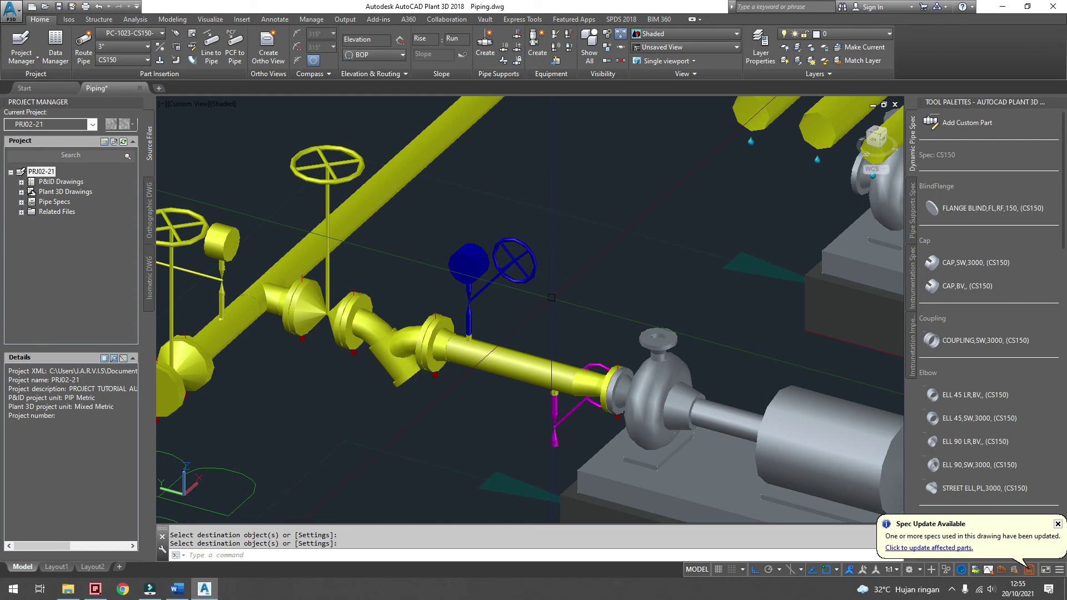
{"action": "mouse_move", "coordinate": [514, 287]}
{"action": "left_mouse_down"}
{"action": "mouse_move", "coordinate": [478, 292]}
{"action": "mouse_move", "coordinate": [489, 294]}
{"action": "left_mouse_up"}
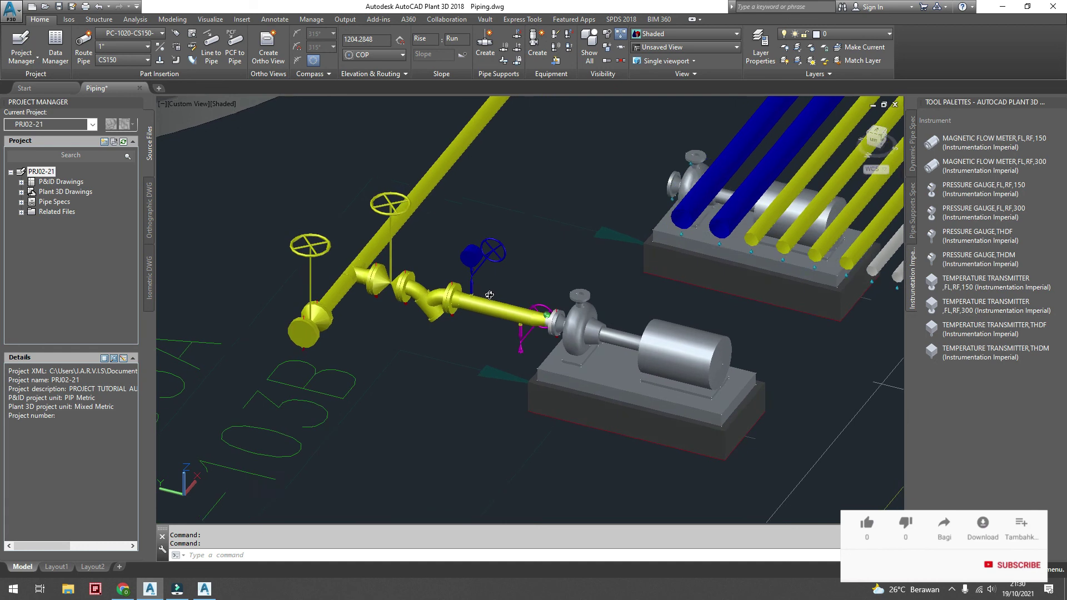
{"action": "left_click_drag", "start_coordinate": [490, 294], "coordinate": [492, 296]}
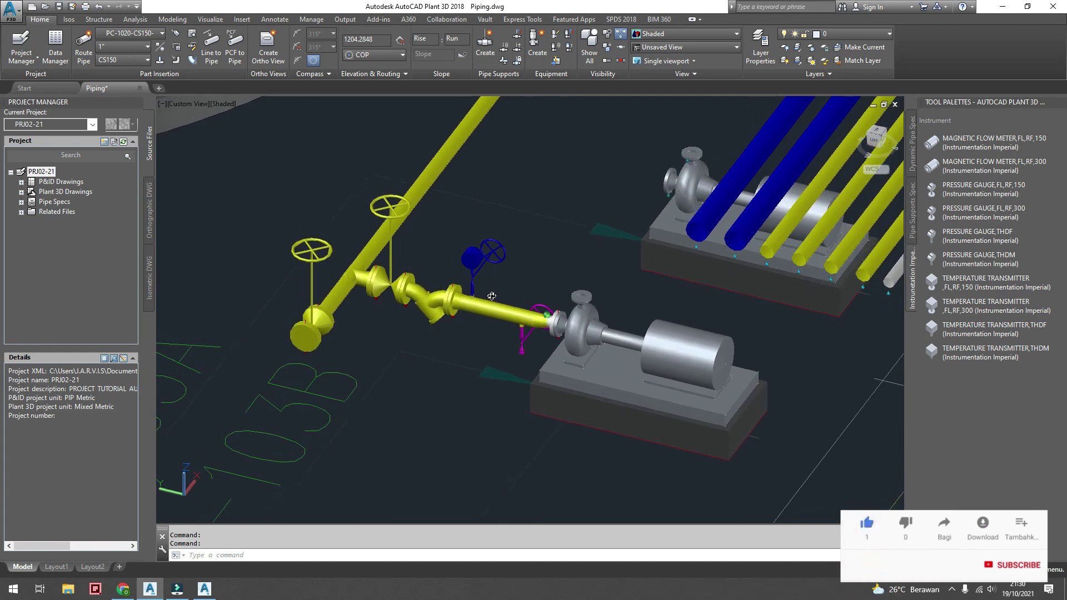
{"action": "middle_click_drag", "start_coordinate": [492, 297], "coordinate": [465, 286], "text": "shift"}
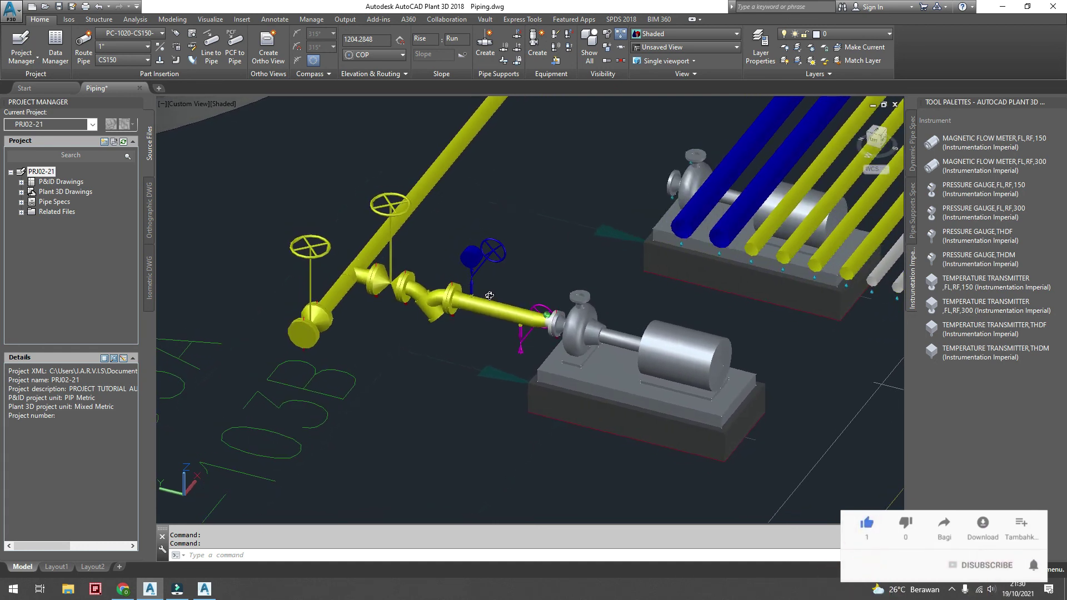
{"action": "scroll", "coordinate": [426, 274], "scroll_direction": "up", "scroll_amount": 2}
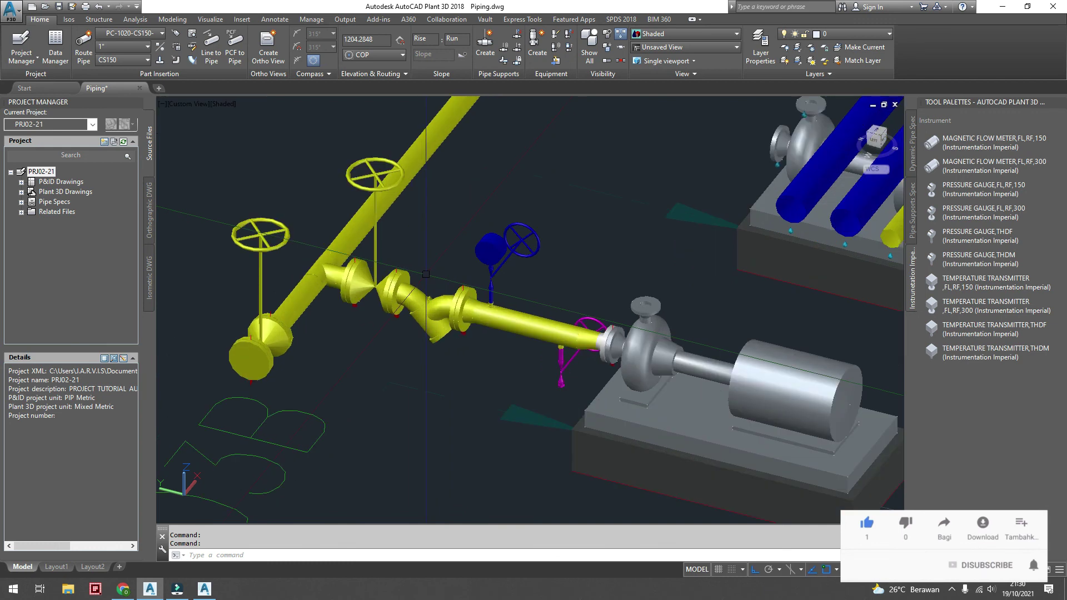